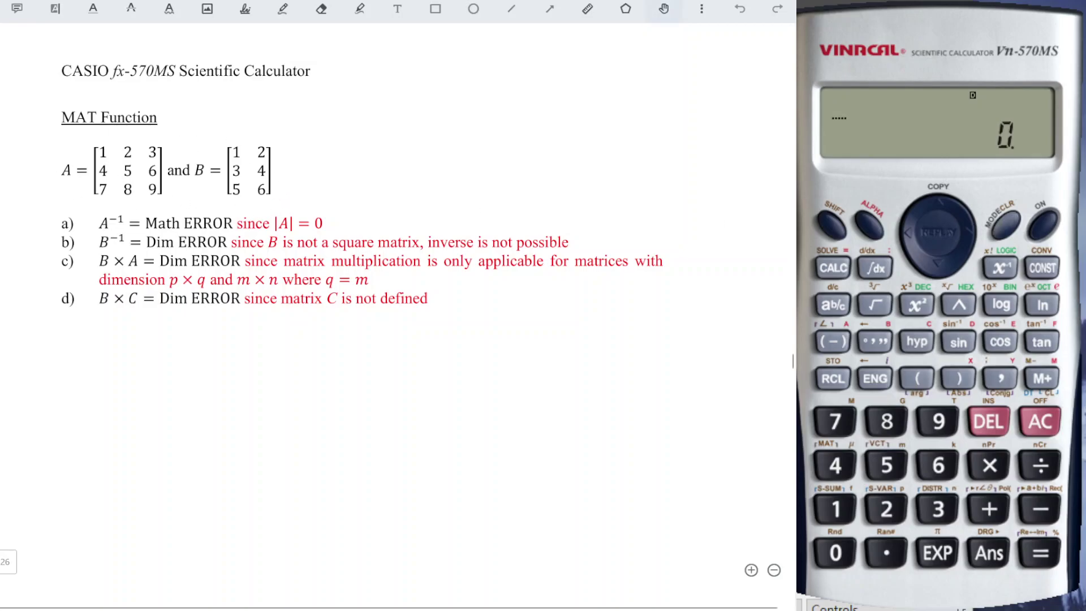
- Switch the calculator to MAT mode and bring up the Dim/Edit/Mat matrix menu
left_click(1003, 222)
left_click(1003, 222)
left_click(1002, 222)
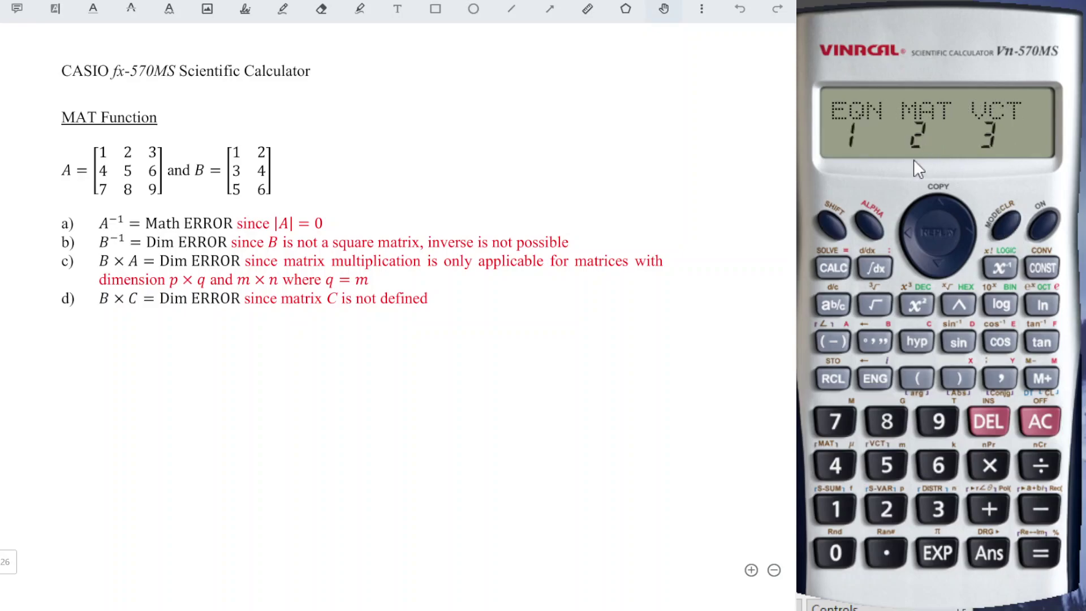
left_click(887, 508)
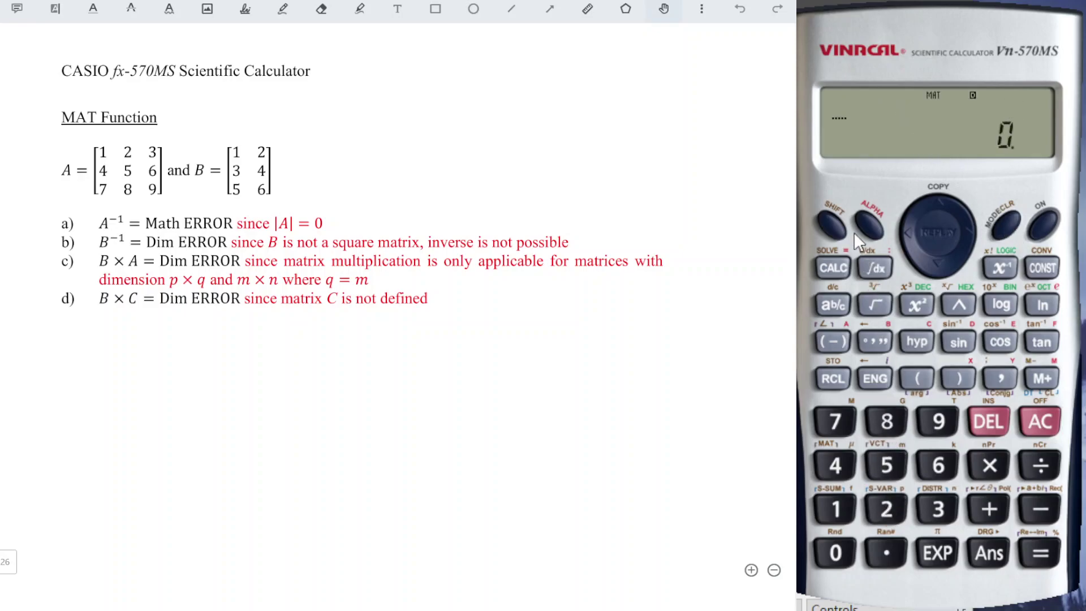
left_click(831, 226)
left_click(836, 469)
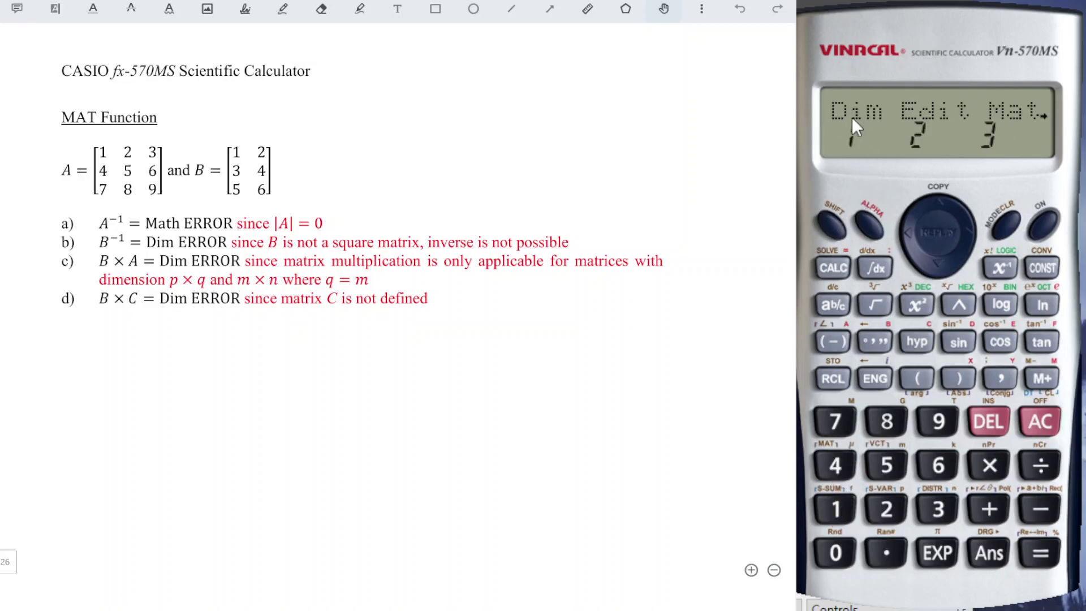
- Dimension matrix A as 3 rows by 3 columns
left_click(836, 509)
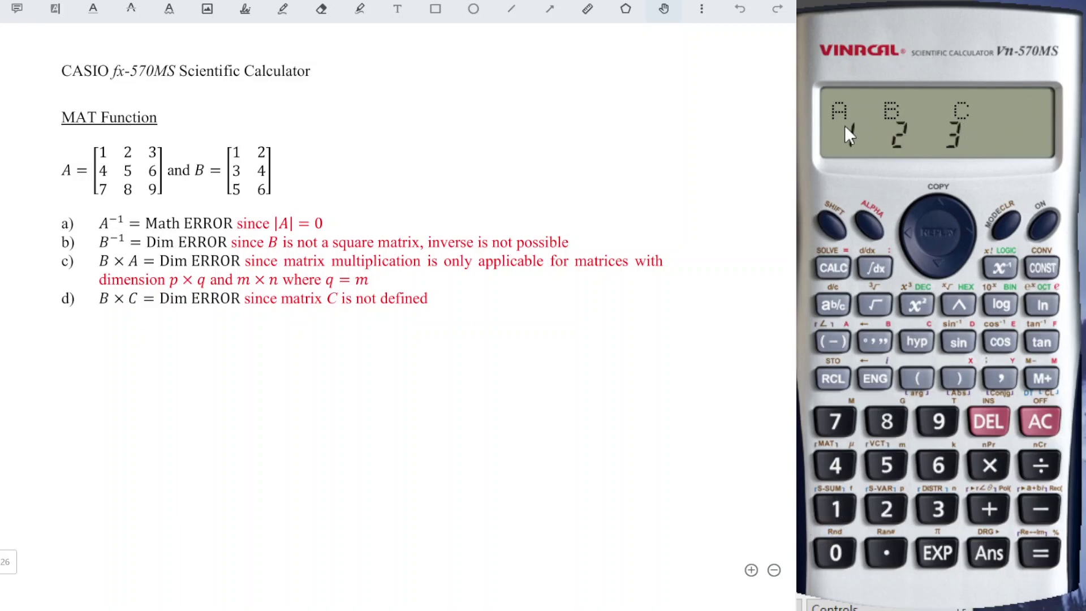
left_click(836, 509)
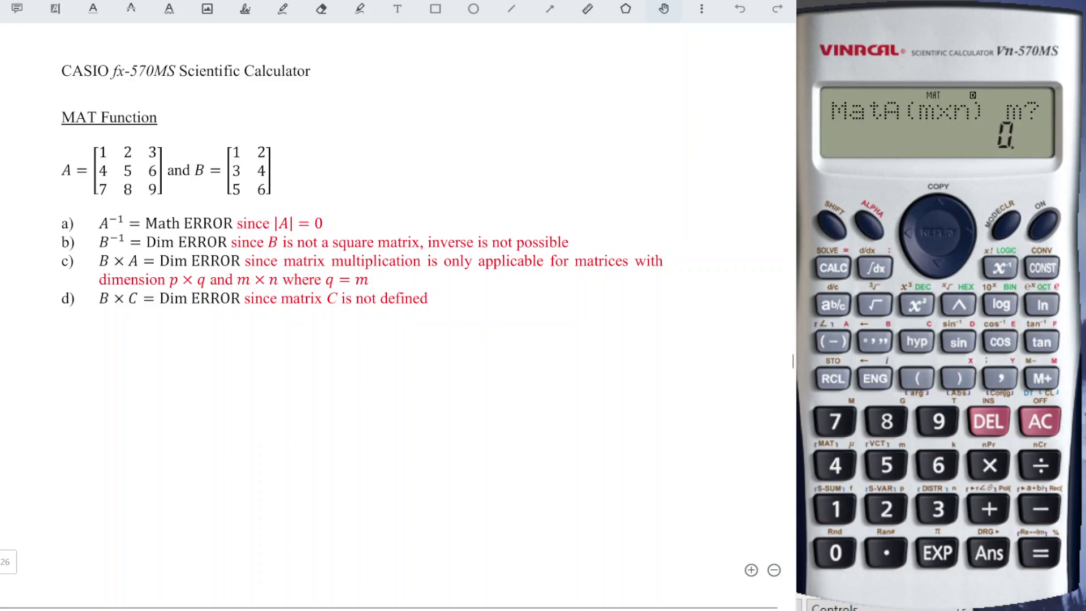
key("3")
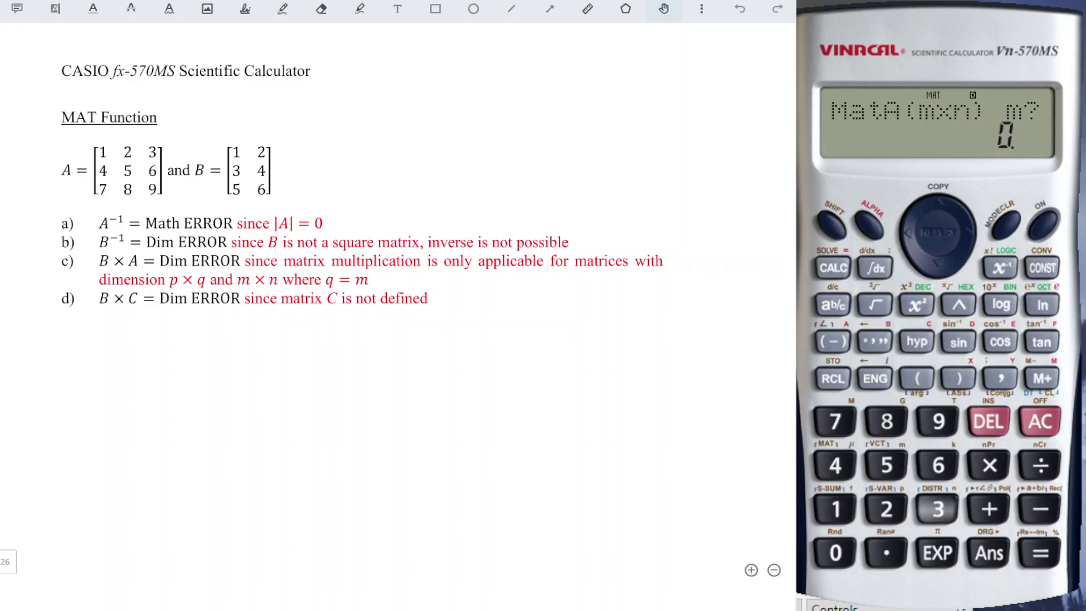
left_click(1041, 553)
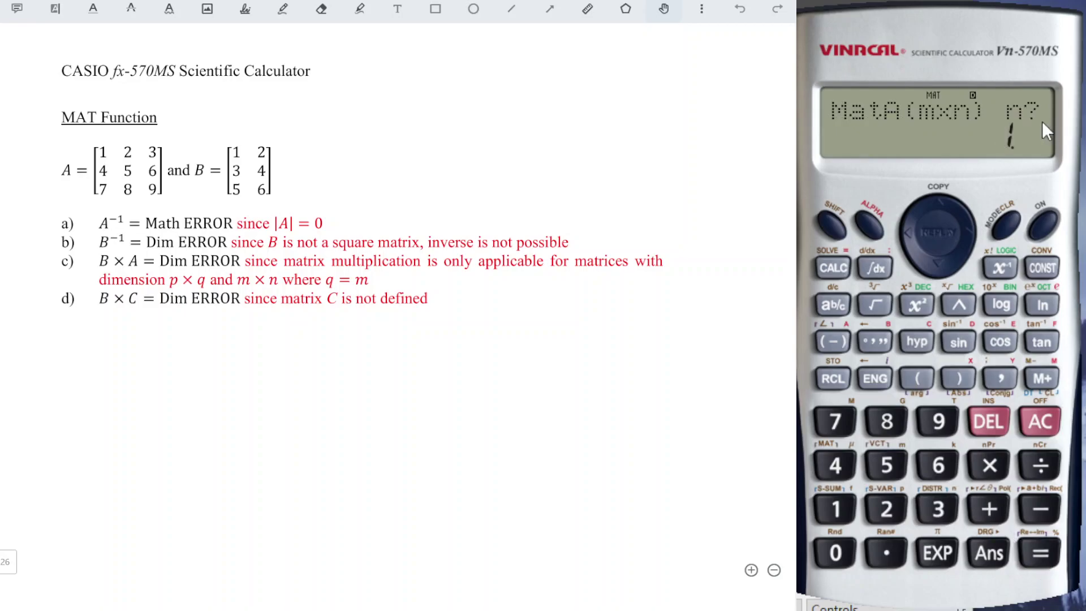
left_click(939, 509)
left_click(1041, 553)
- Enter matrix A's first row: 1, 2, 3
left_click(835, 509)
left_click(1041, 553)
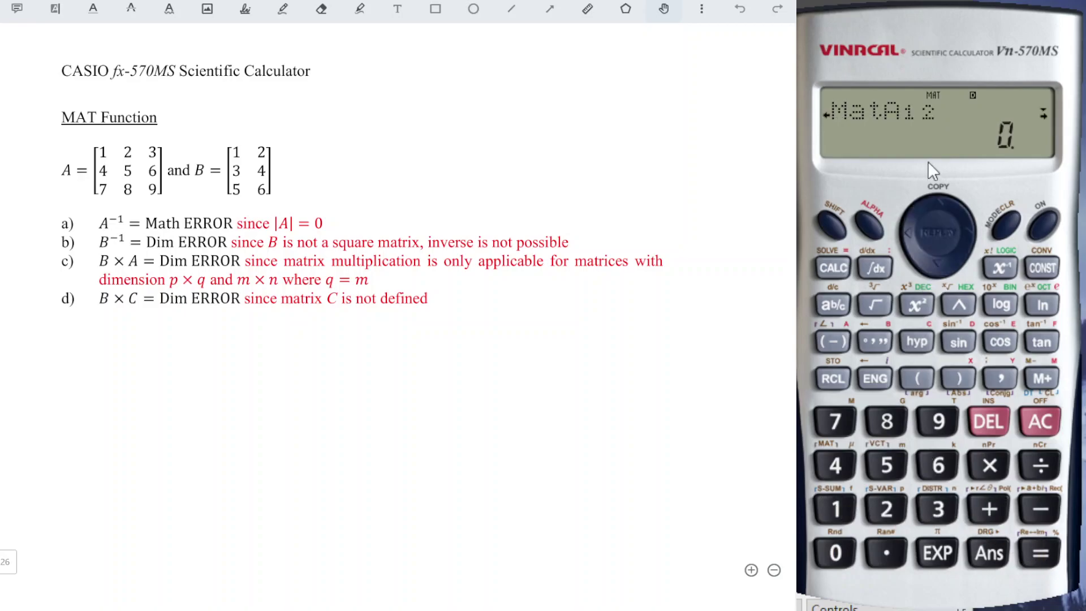
left_click(887, 509)
left_click(1045, 562)
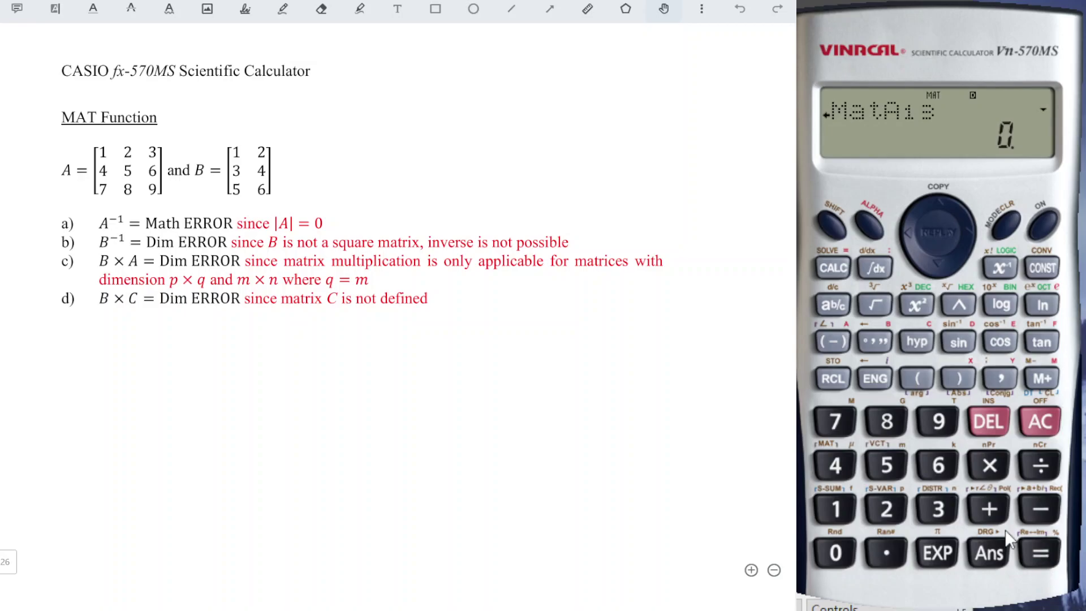
left_click(940, 512)
left_click(1041, 554)
- Enter matrix A's second row: 4, 5, 6
left_click(829, 475)
left_click(1041, 553)
left_click(902, 482)
left_click(1041, 553)
left_click(938, 469)
left_click(1041, 553)
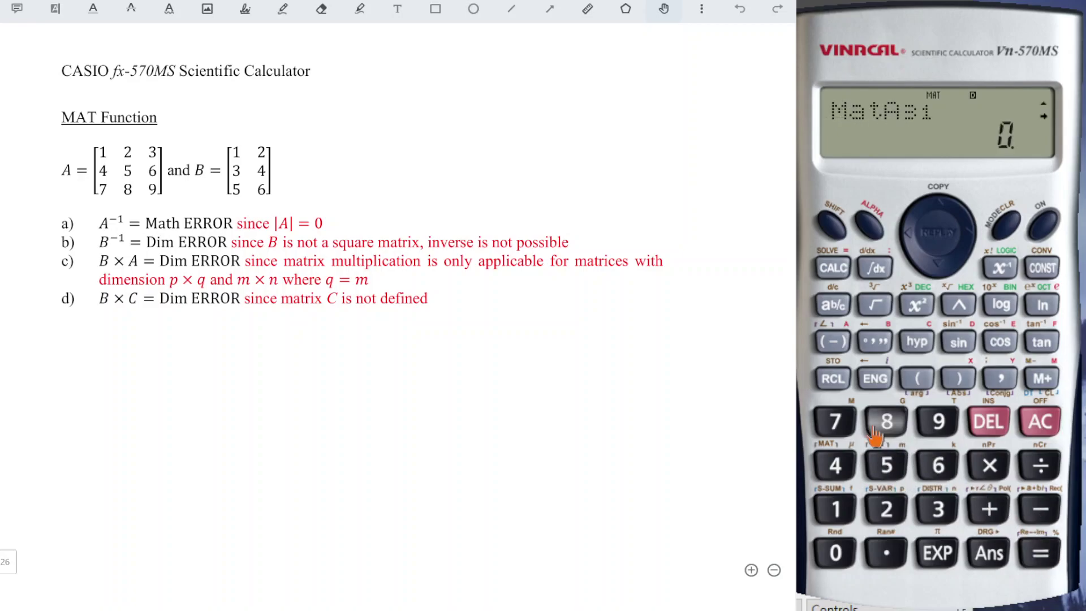
- Enter matrix A's third row: 7, 8, 9
left_click(835, 421)
left_click(1041, 554)
left_click(887, 422)
left_click(1041, 553)
left_click(939, 422)
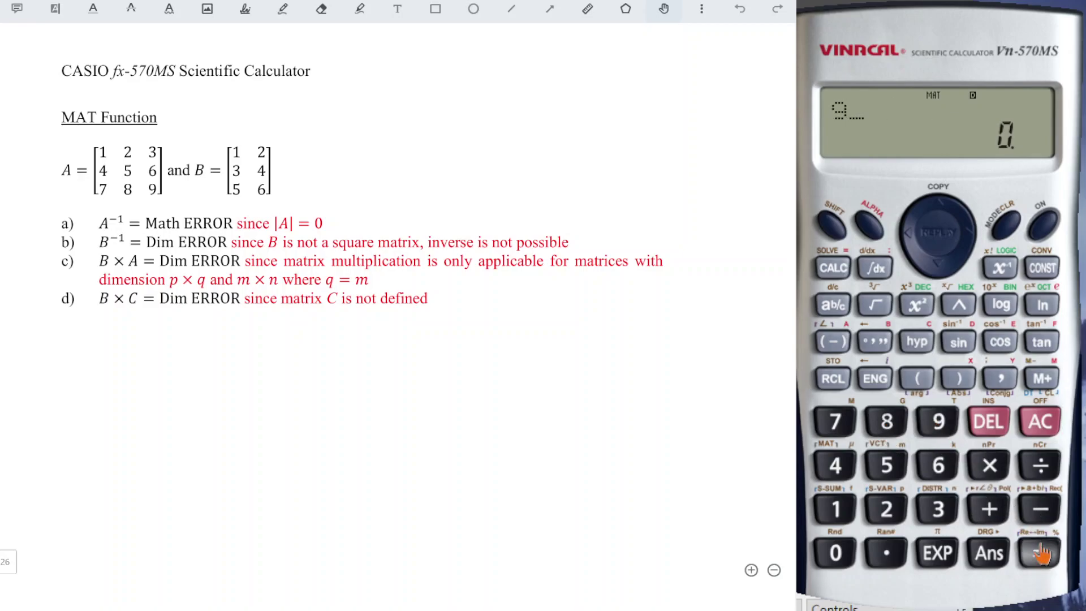
left_click(1038, 551)
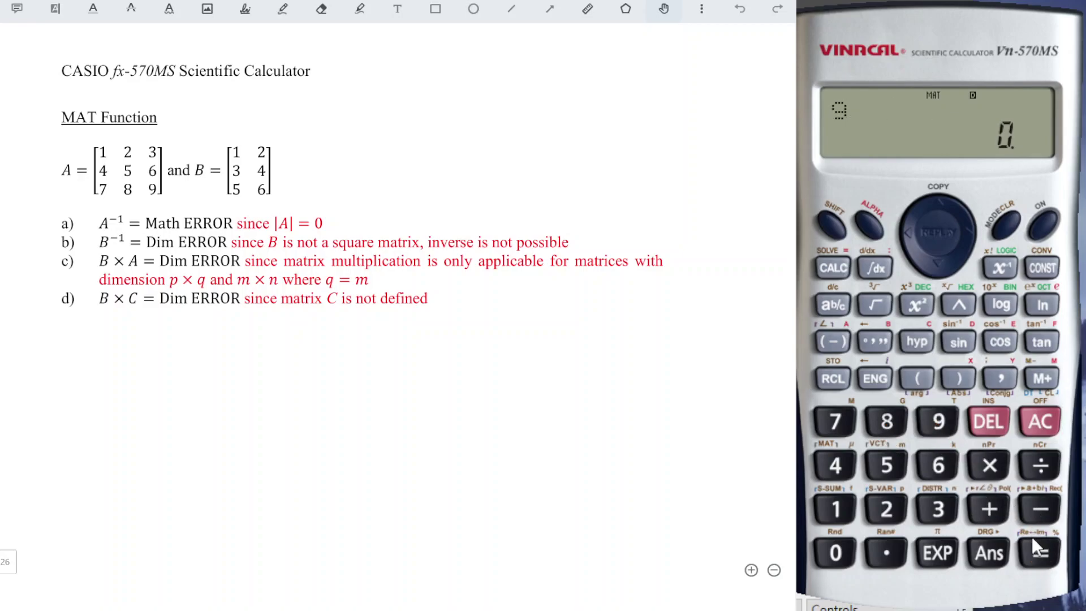
- Clear the display and dimension matrix B as 3 rows by 2 columns
left_click(1041, 424)
left_click(833, 226)
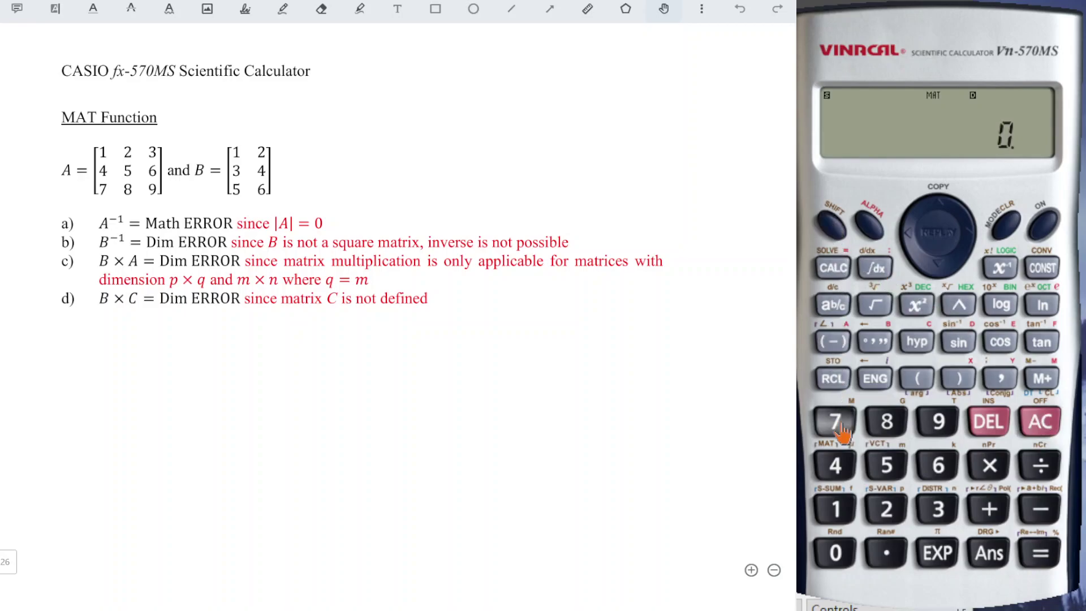
left_click(833, 466)
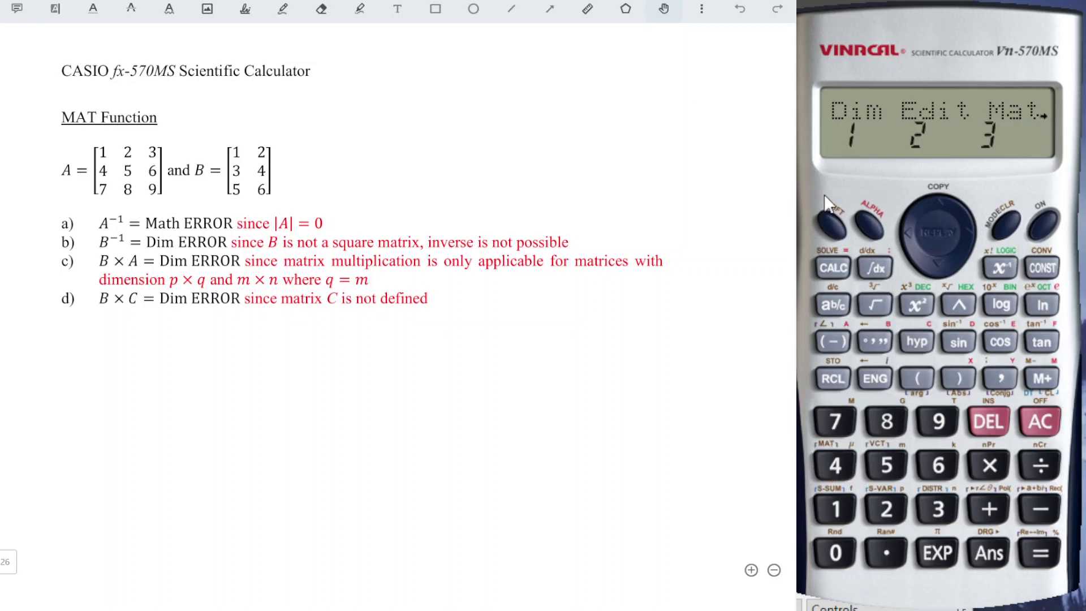
left_click(848, 512)
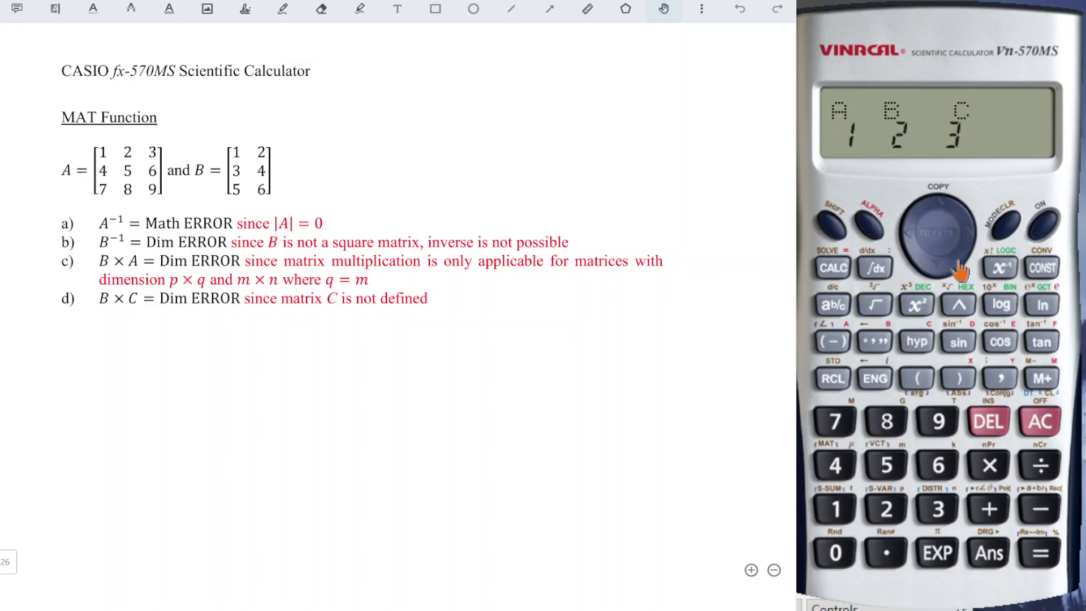
left_click(887, 509)
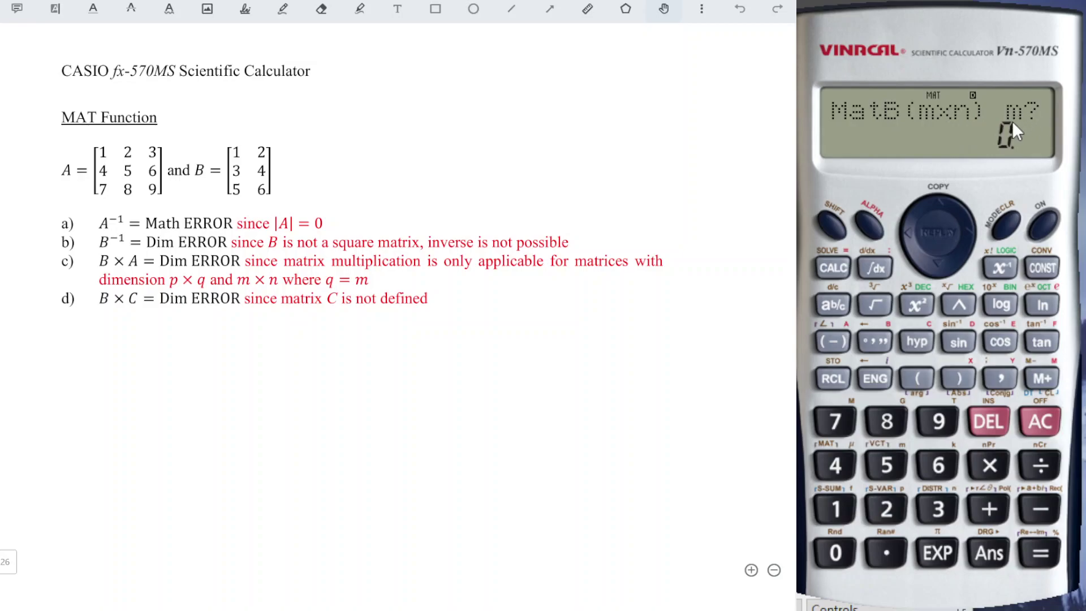
left_click(938, 509)
left_click(1029, 557)
left_click(887, 509)
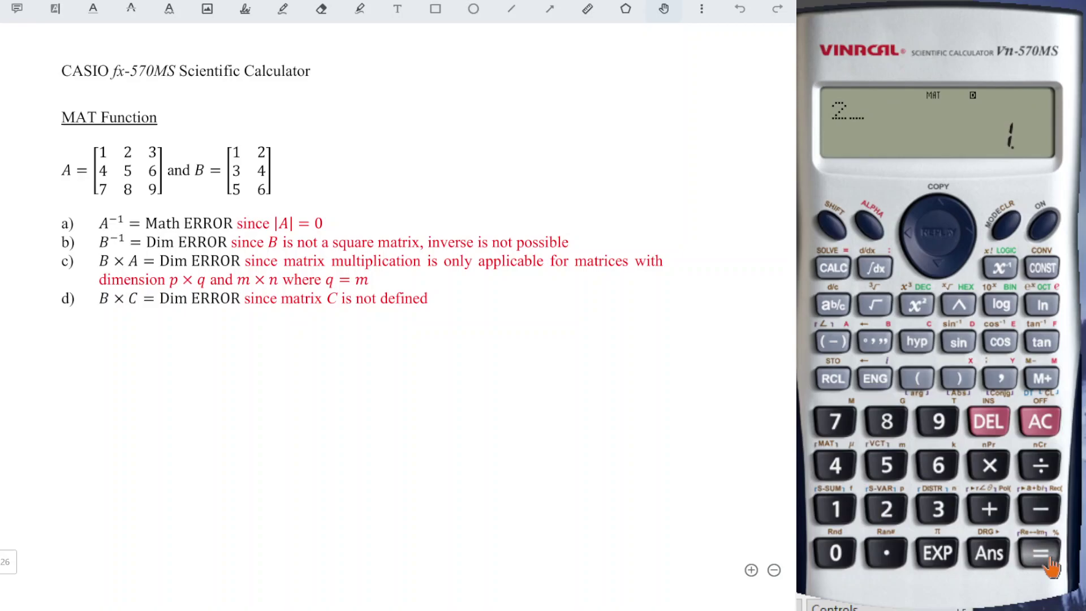
left_click(1049, 561)
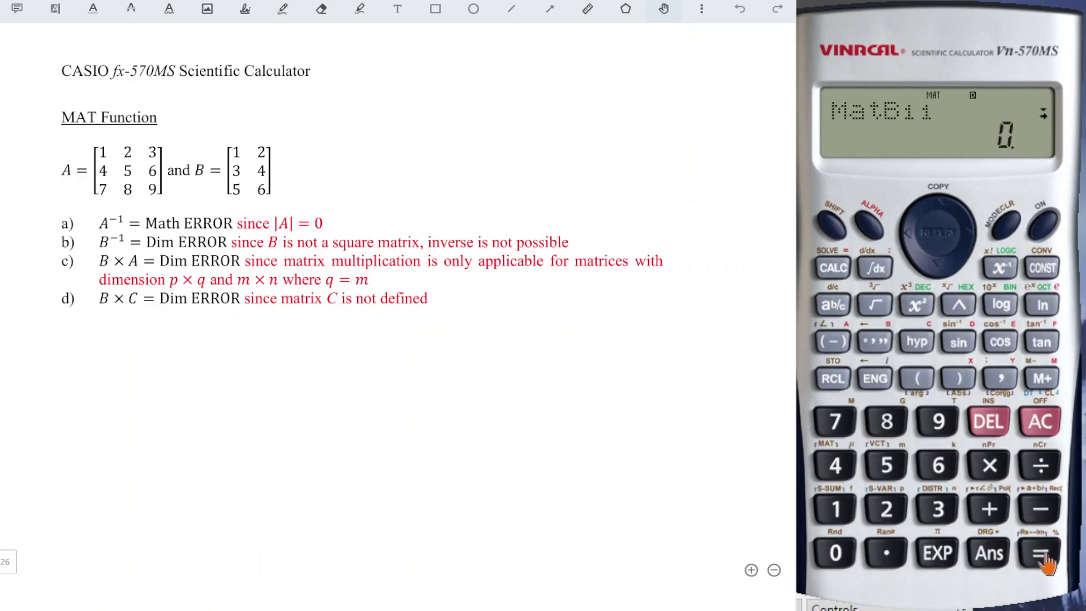
- Enter 1, 2, 3 into matrix B elements B11, B12 and B21
left_click(833, 510)
left_click(1041, 554)
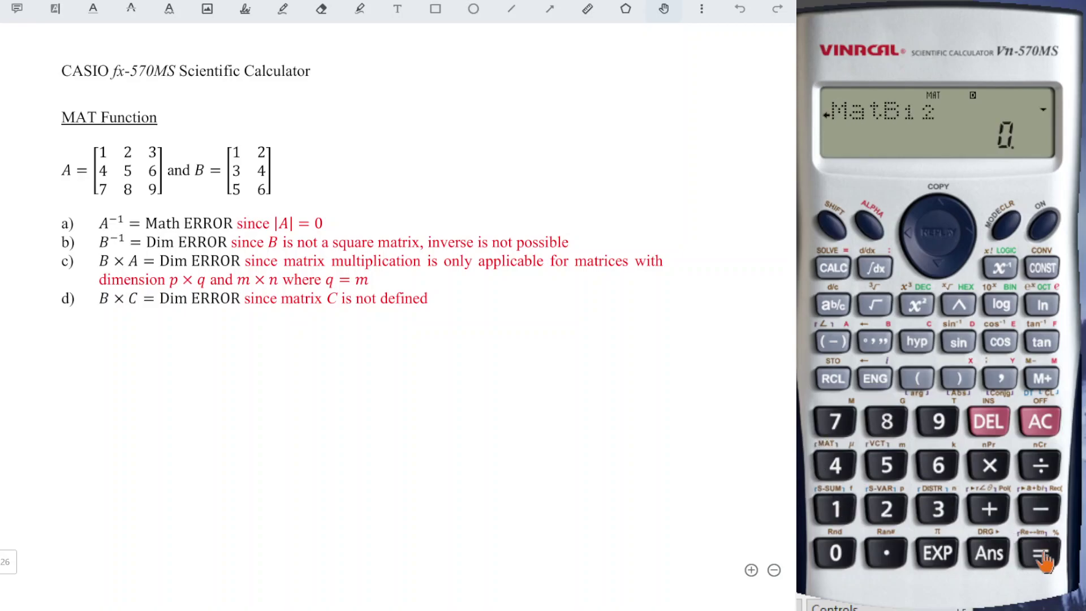
left_click(887, 512)
left_click(1038, 558)
left_click(938, 512)
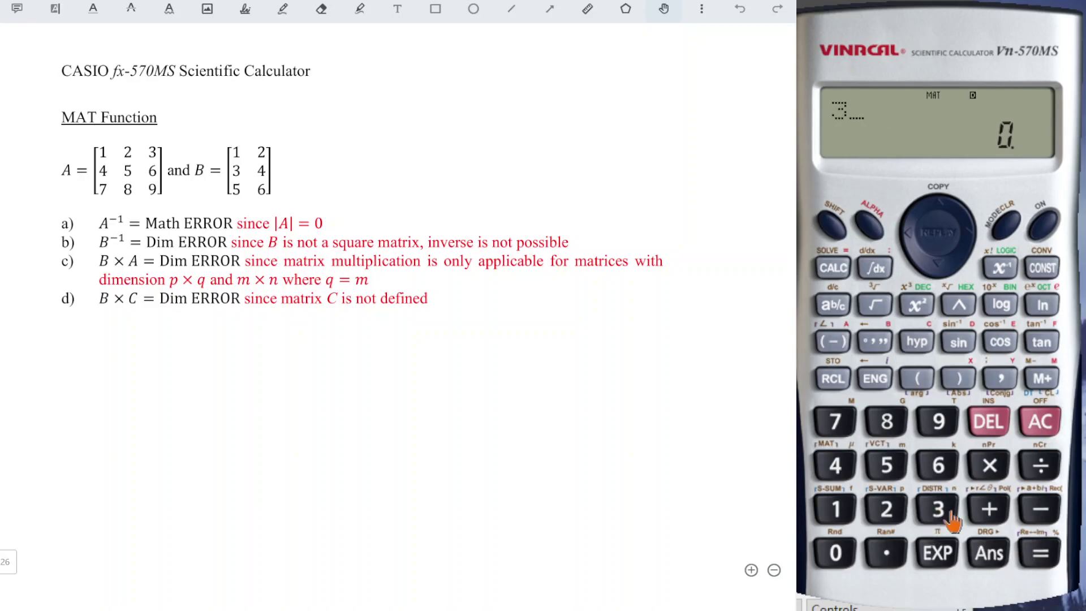
left_click(1041, 555)
- Enter 4, 5, 6 into B22, B31 and B32, clear the display, and highlight notes a) and b)
left_click(835, 466)
left_click(1040, 555)
left_click(886, 465)
left_click(1040, 556)
left_click(938, 465)
left_click(1040, 557)
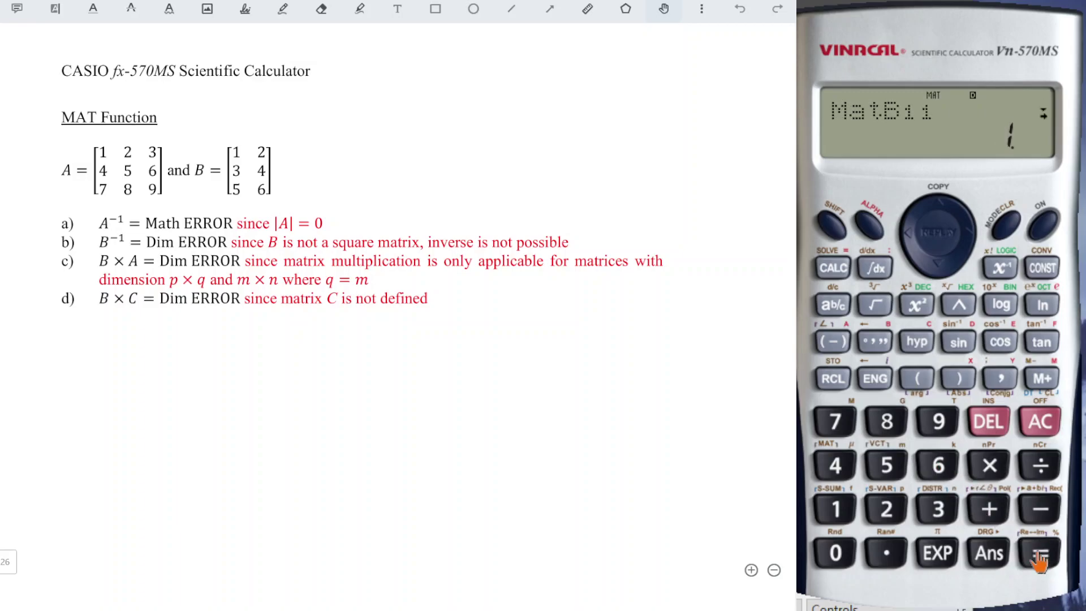
left_click(1041, 426)
left_click_drag(72, 255, 62, 240)
- Evaluate MatA⁻¹, which returns Math ERROR
left_click(64, 241)
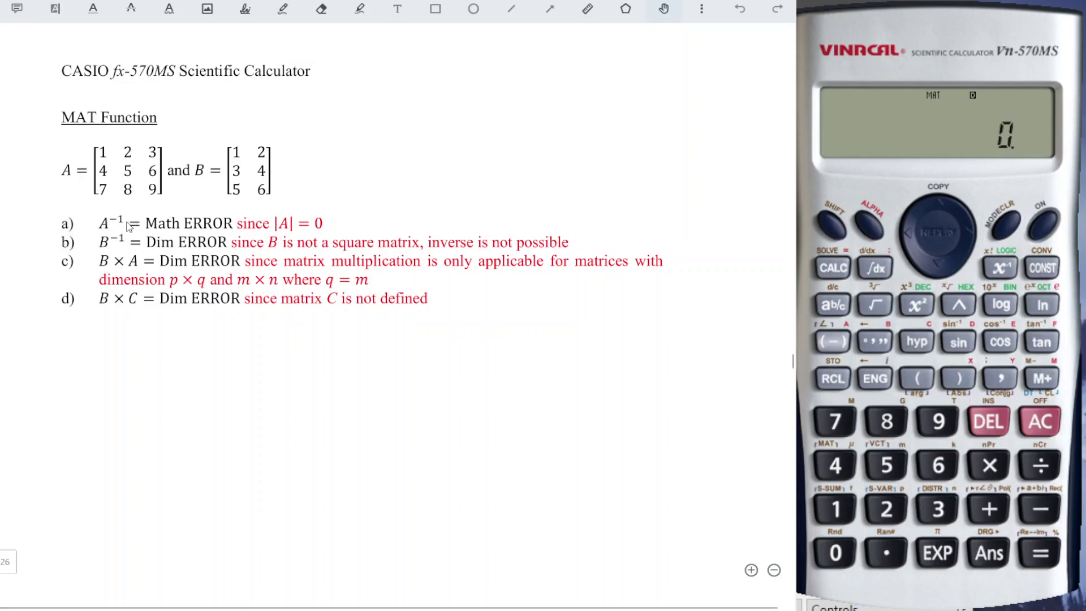
left_click(832, 225)
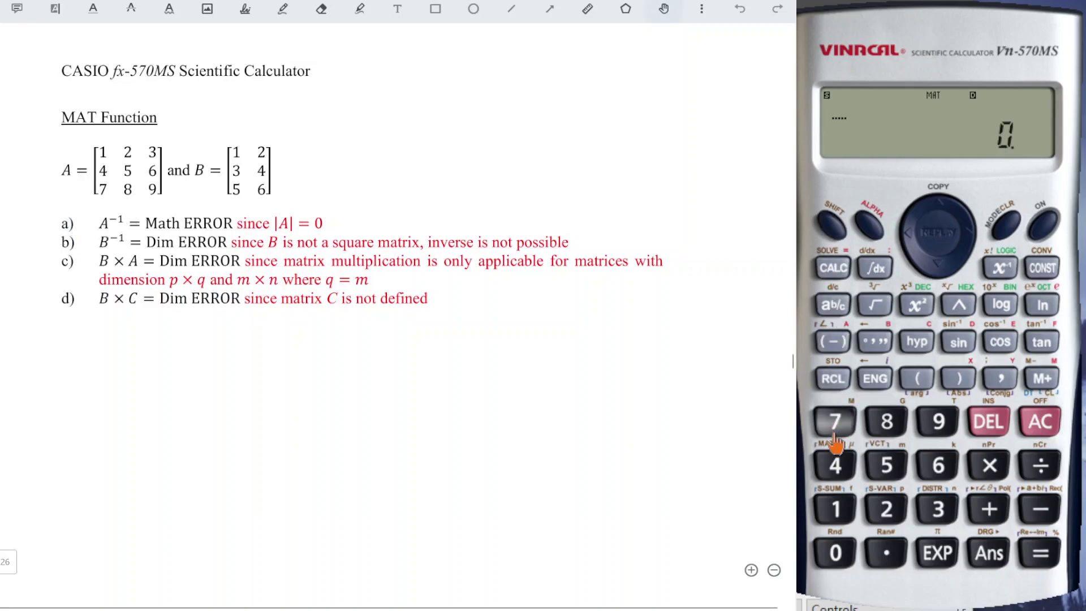
left_click(835, 465)
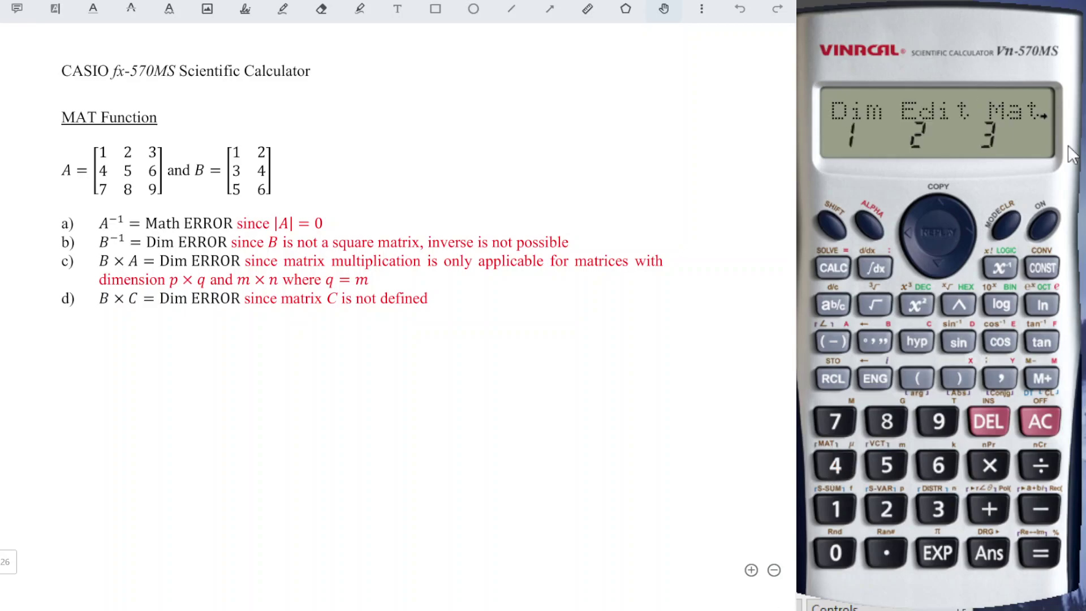
left_click(936, 511)
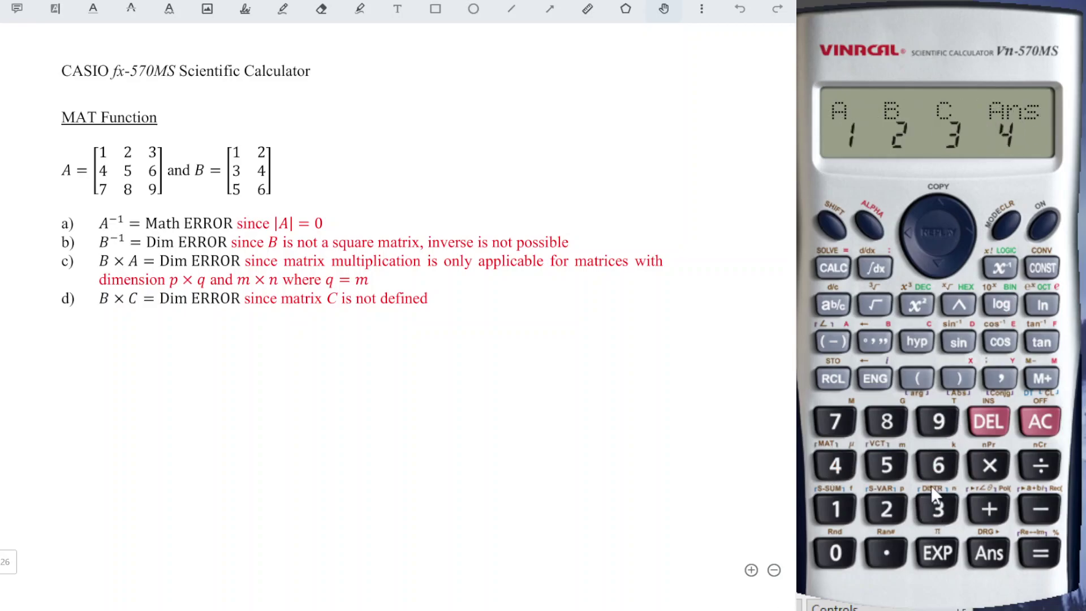
left_click(836, 510)
left_click(1001, 271)
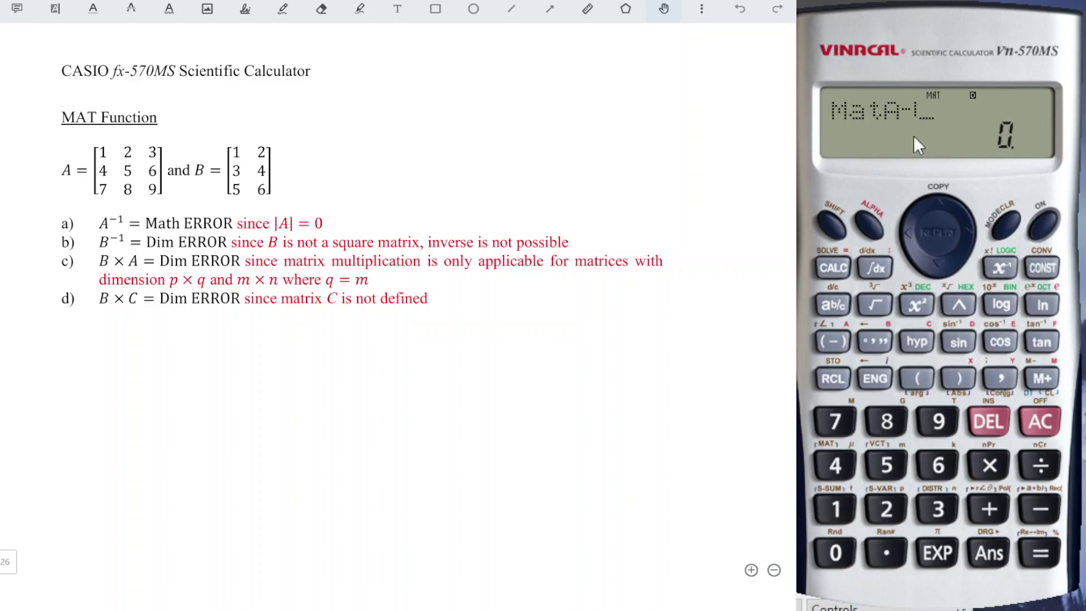
key("Return")
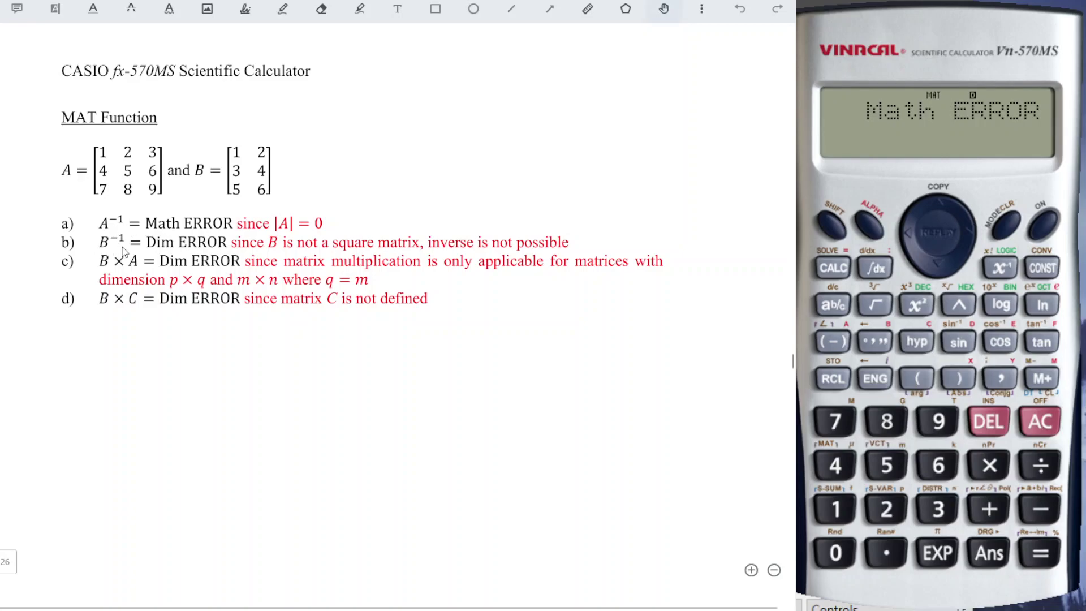
- Clear the Math ERROR and evaluate MatB⁻¹, getting Dim ERROR
left_click(1039, 422)
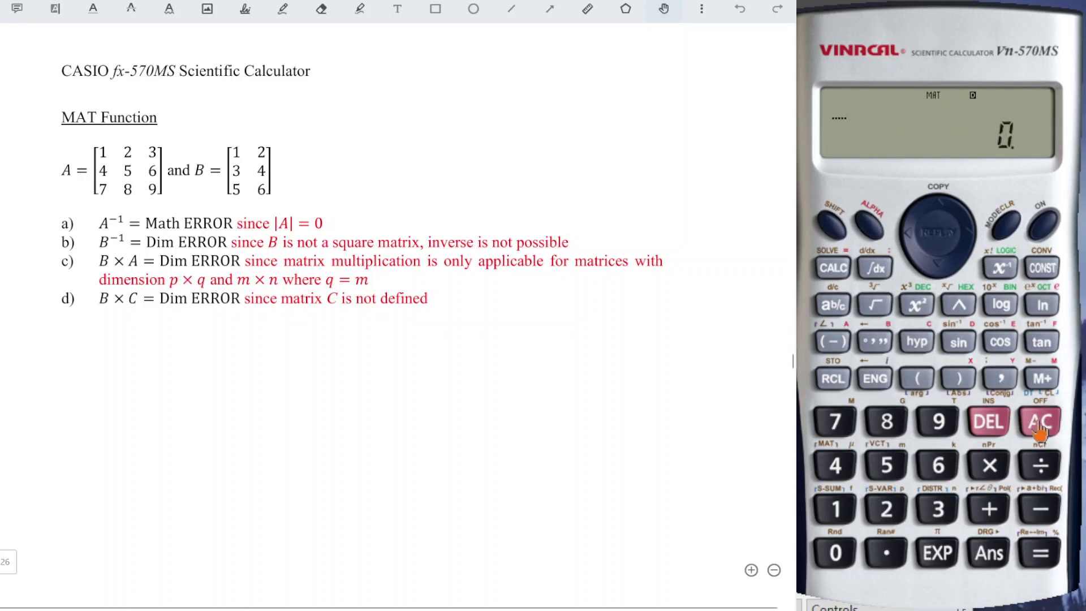
left_click(832, 223)
left_click(831, 467)
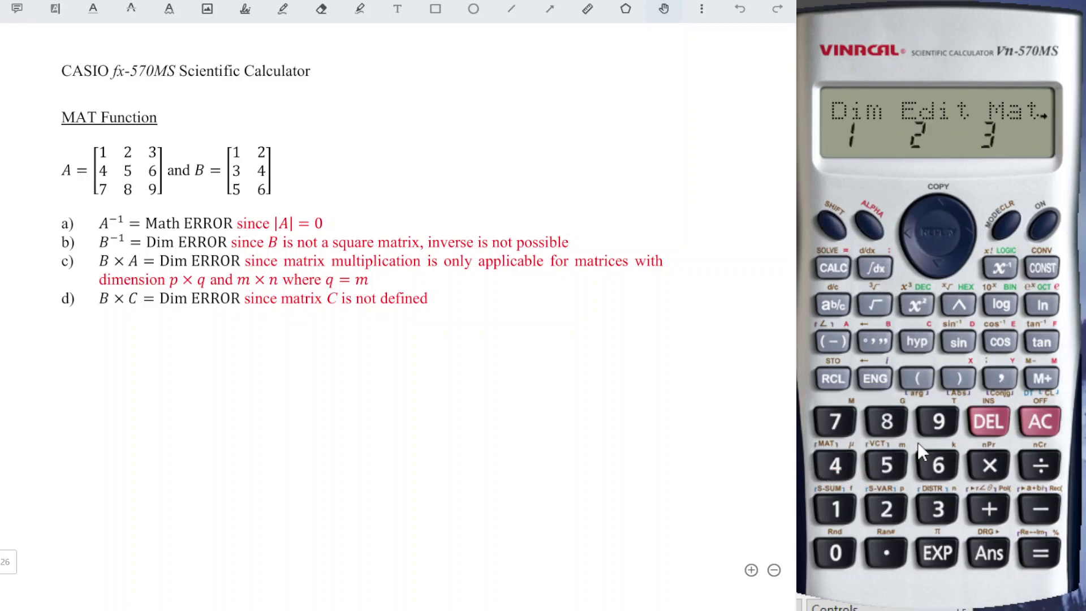
left_click(938, 510)
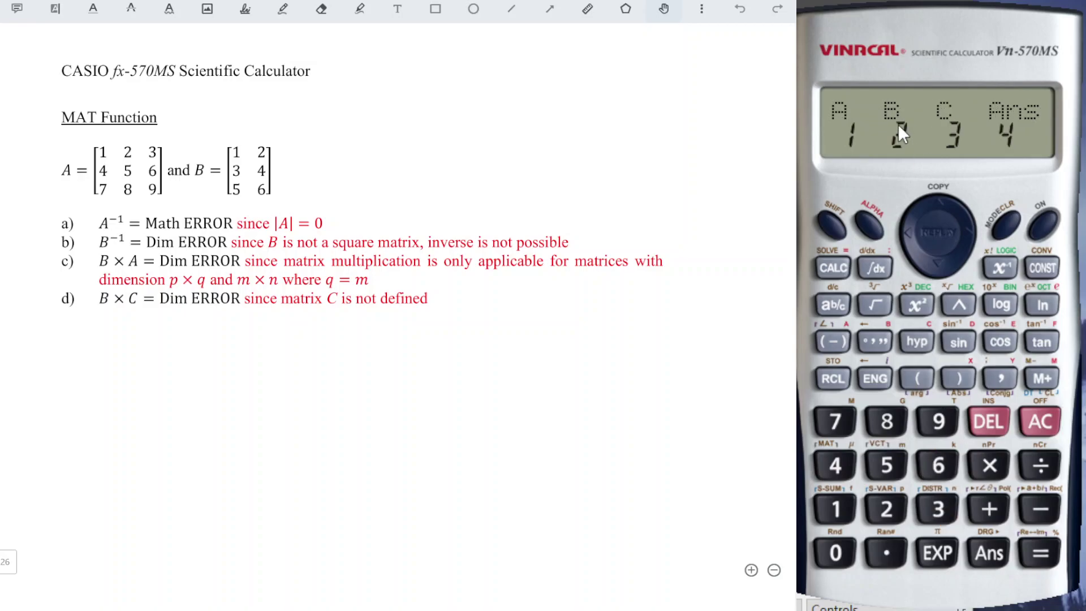
left_click(884, 511)
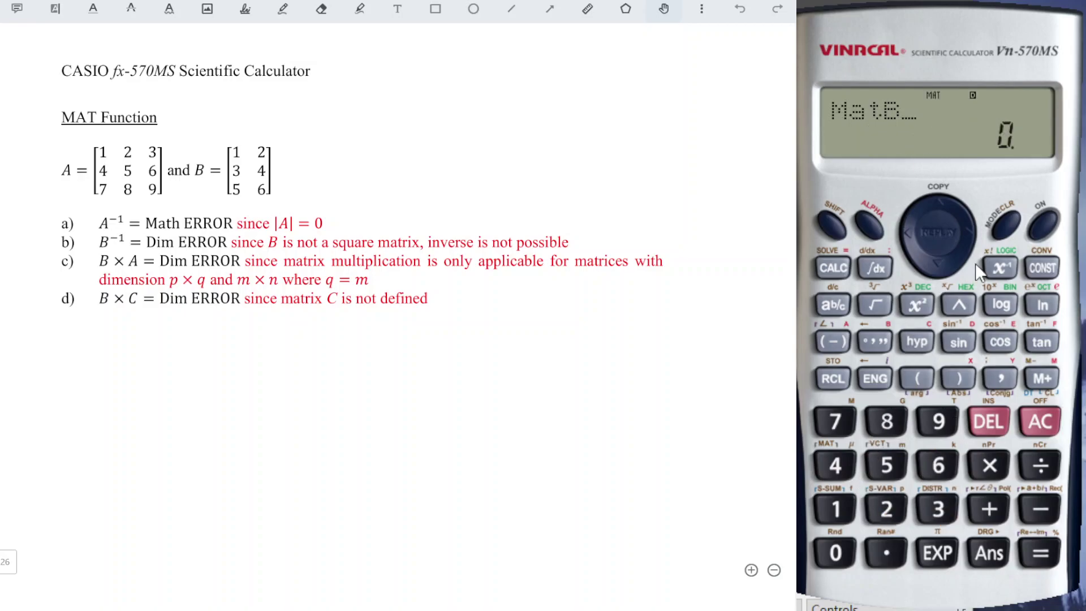
left_click(1000, 268)
left_click(1041, 554)
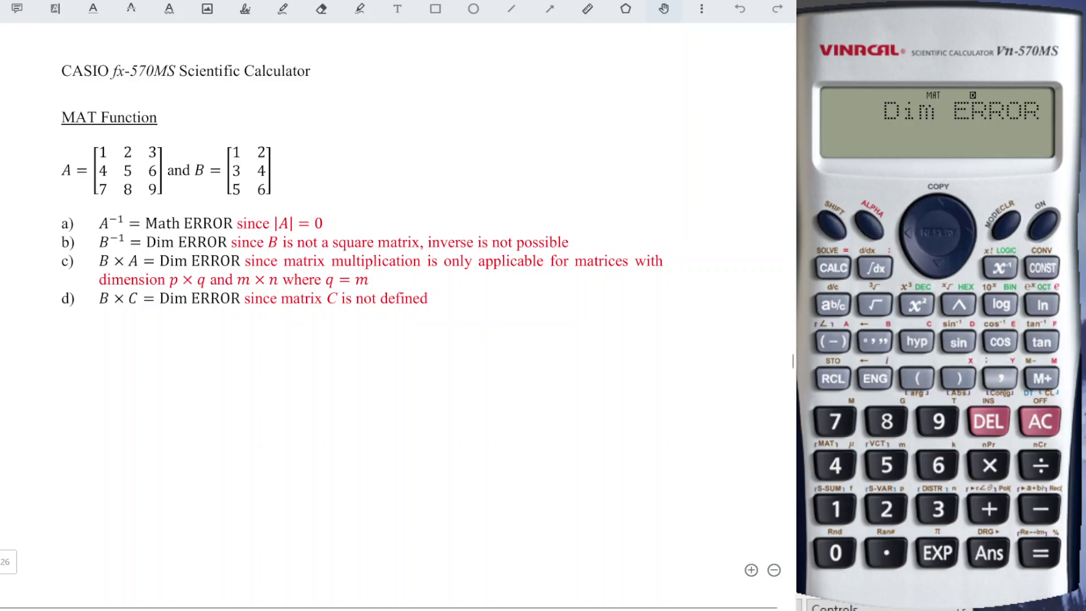
- Clear the Dim ERROR, then enter and evaluate MatB×MatA
left_click(1039, 422)
left_click(832, 224)
left_click(842, 472)
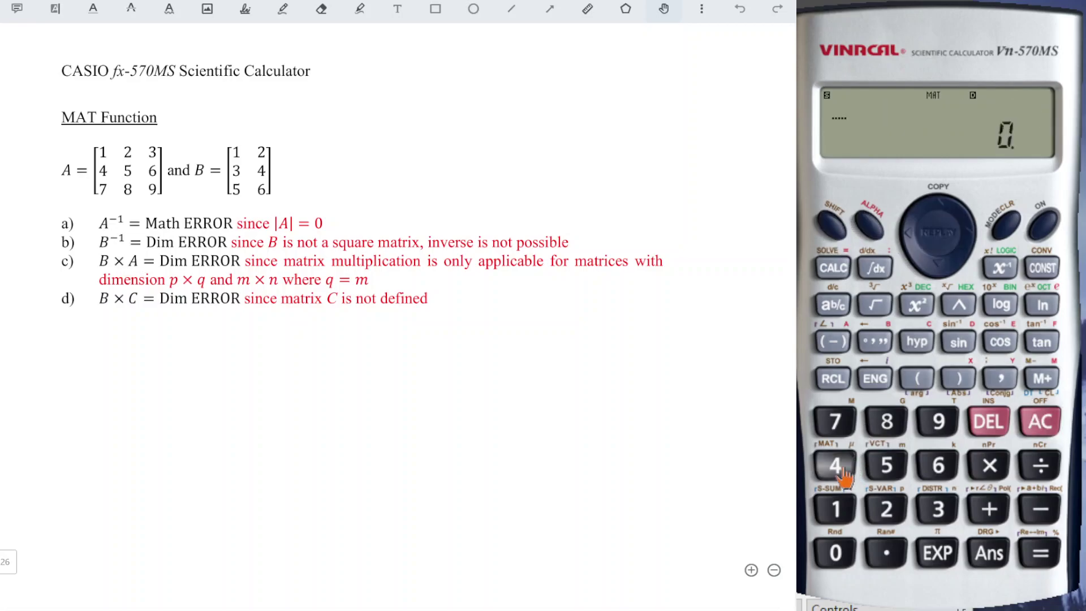
left_click(938, 509)
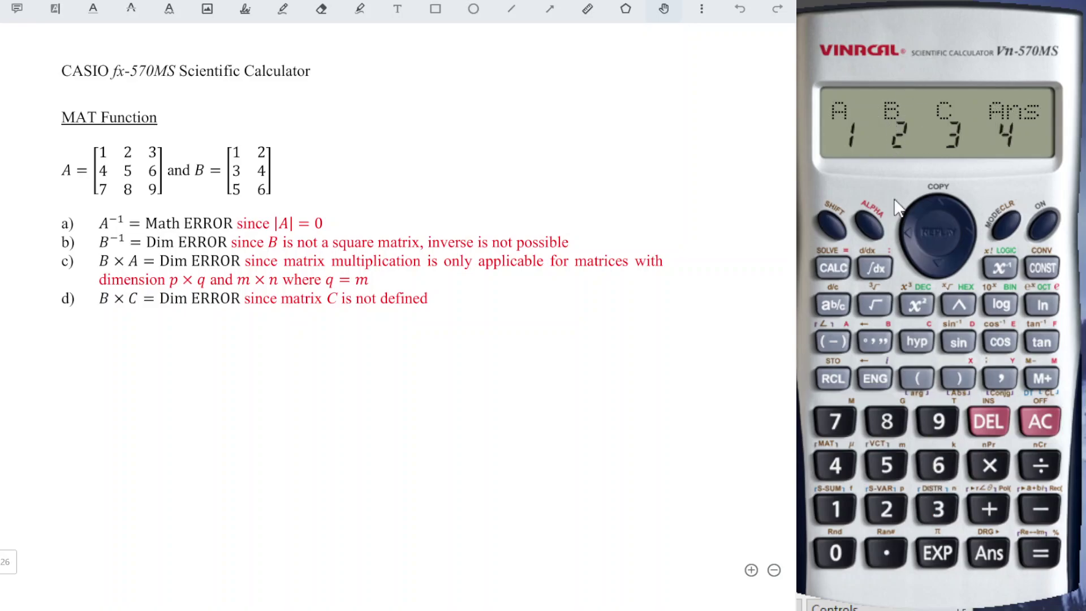
left_click(886, 509)
left_click(989, 465)
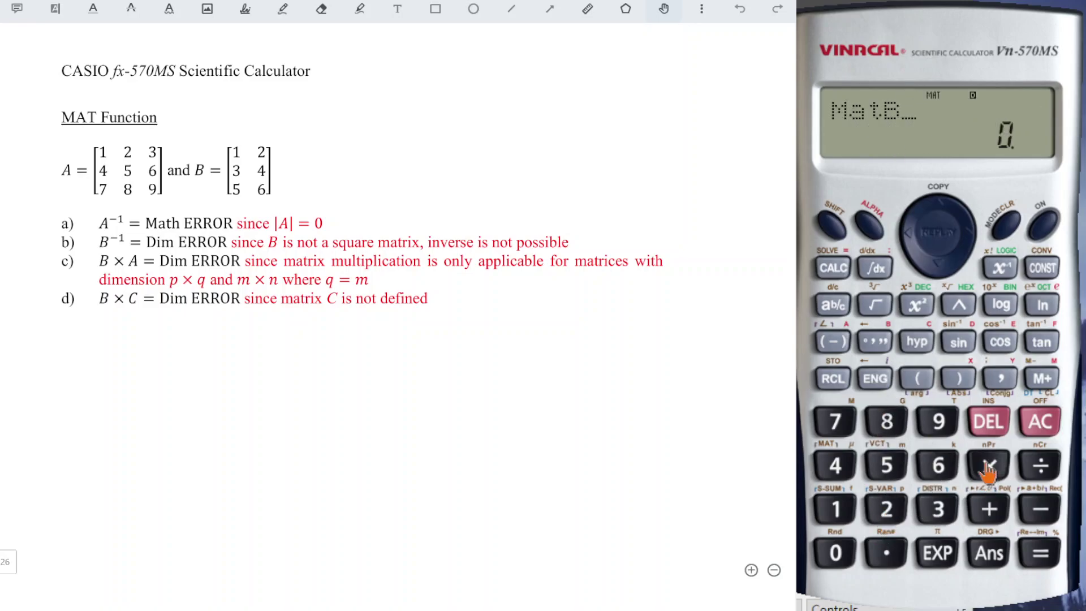
left_click(831, 224)
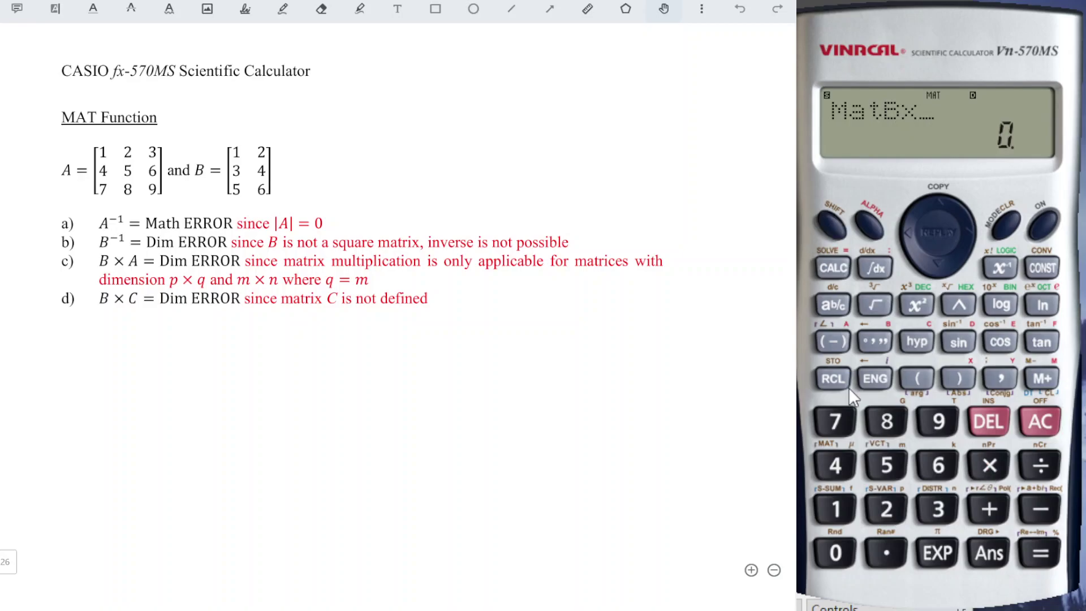
left_click(848, 471)
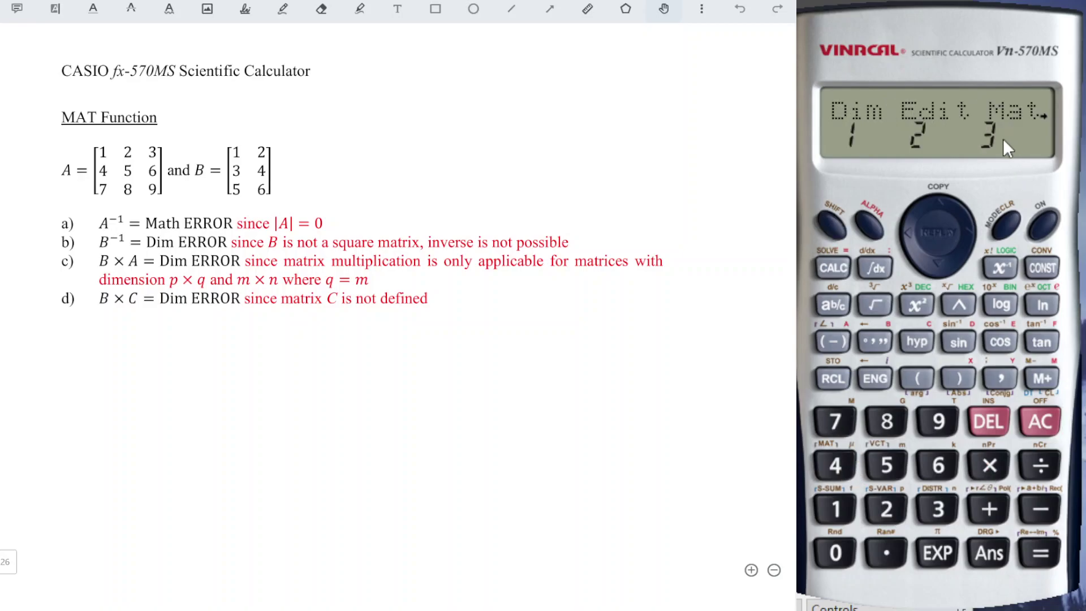
left_click(938, 510)
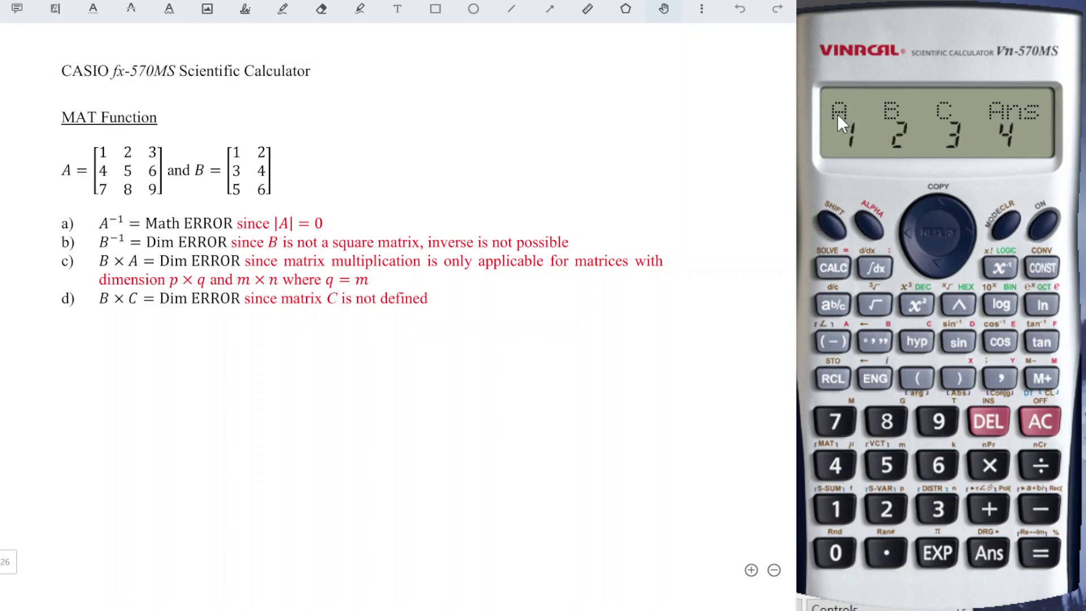
left_click(836, 509)
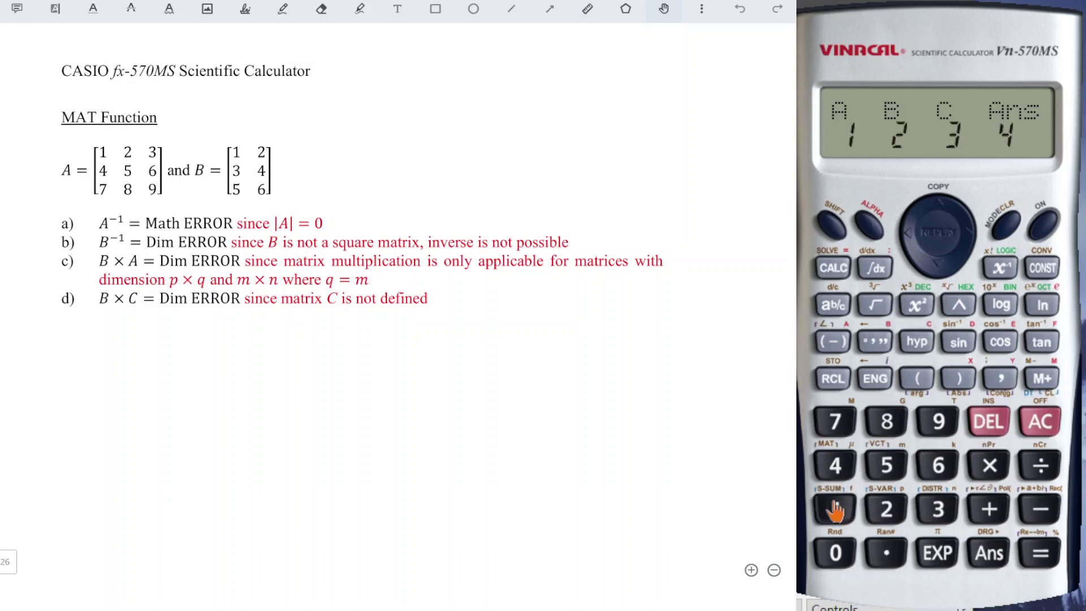
left_click(1032, 560)
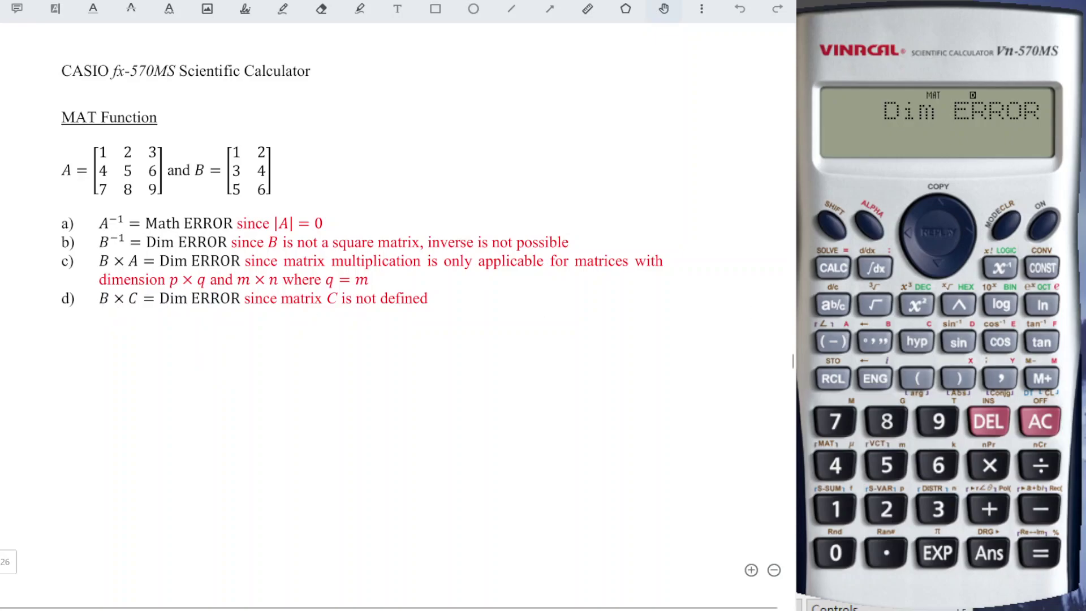
- Evaluate MatB×MatC, getting Dim ERROR, then clear the error
left_click(1040, 422)
left_click(832, 225)
left_click(836, 466)
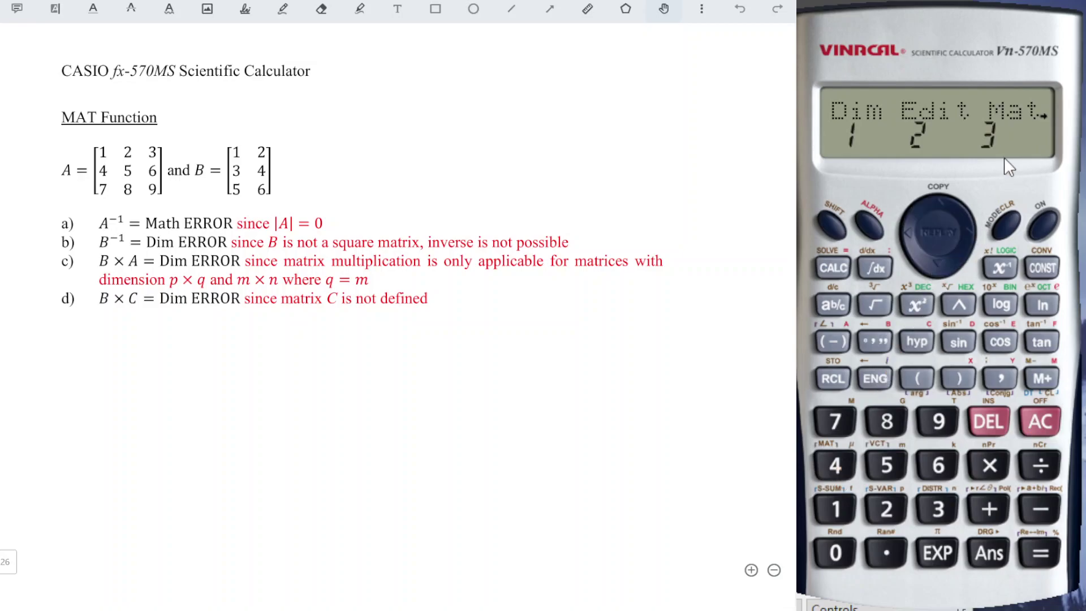
left_click(936, 510)
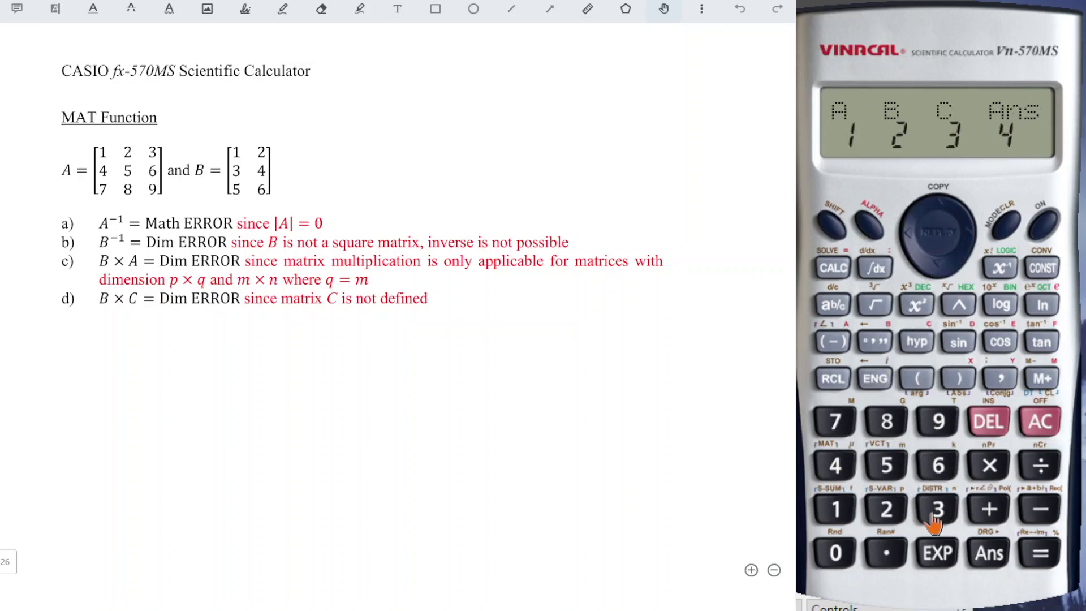
left_click(887, 509)
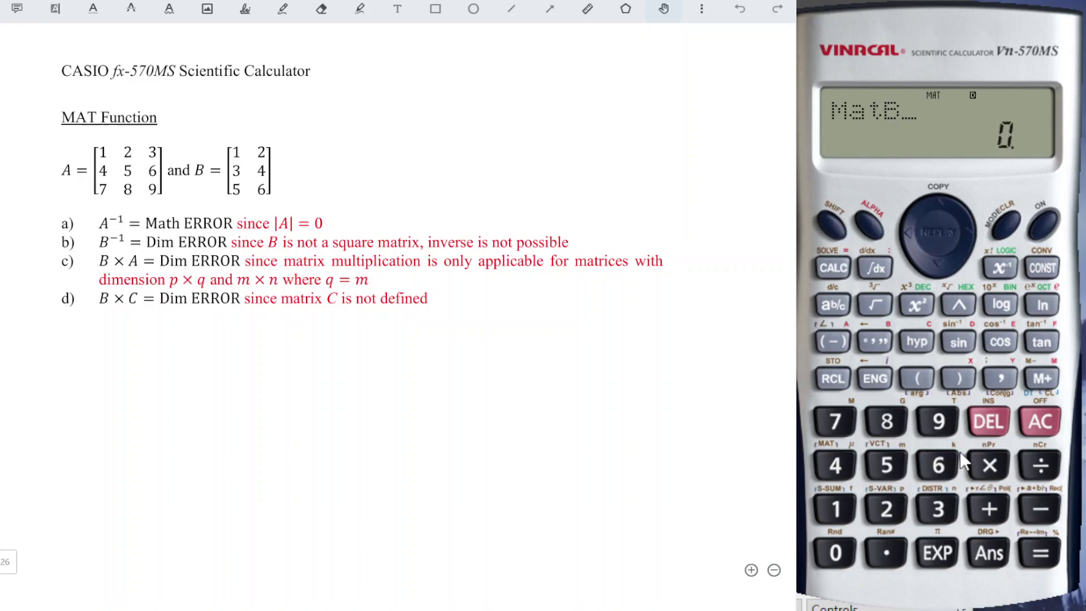
left_click(990, 465)
left_click(834, 235)
left_click(837, 466)
left_click(937, 510)
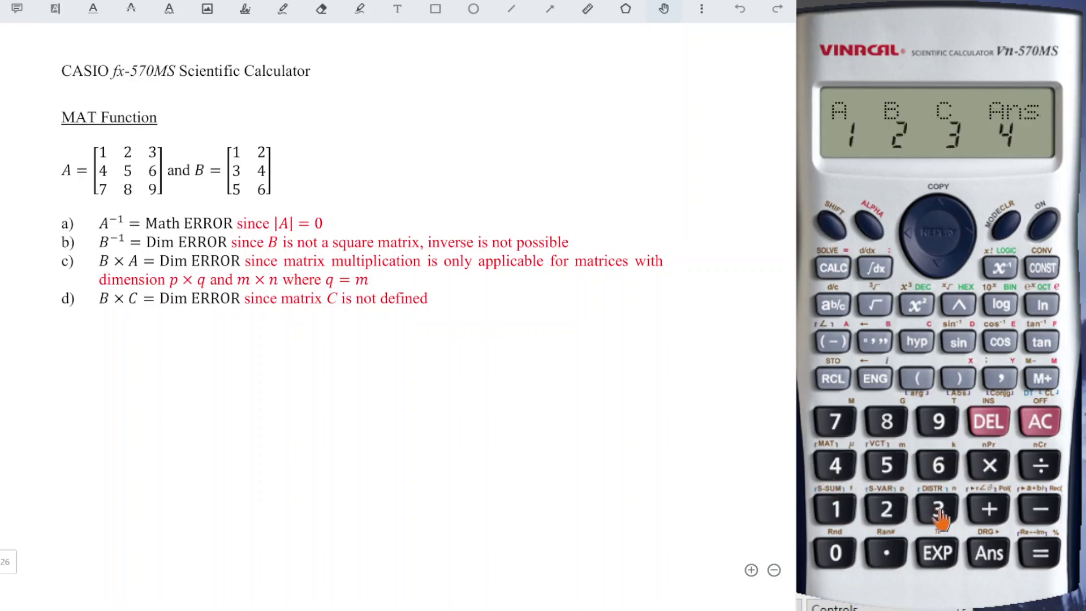
left_click(937, 511)
left_click(1044, 558)
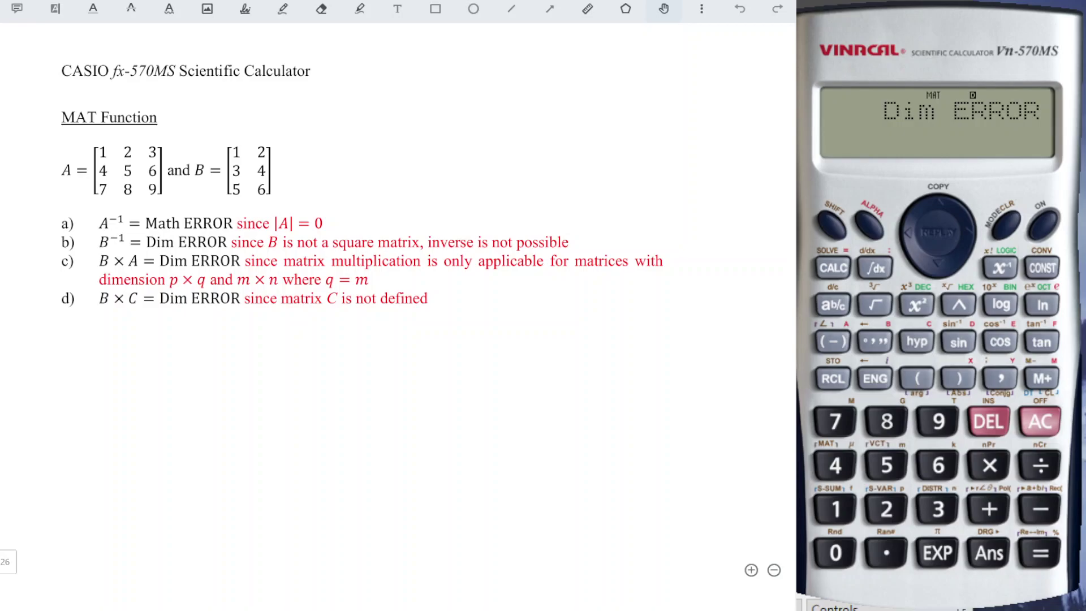
left_click(1041, 421)
- Choose Edit from the MAT menu and select matrix C, which triggers Dim ERROR
left_click(834, 229)
left_click(835, 465)
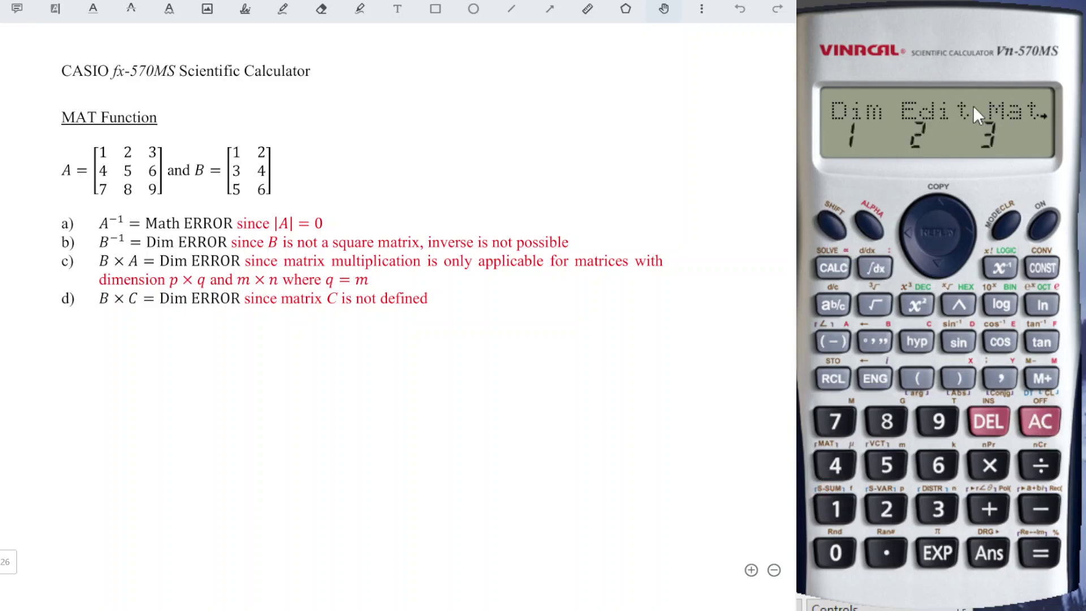
left_click(905, 511)
left_click(938, 509)
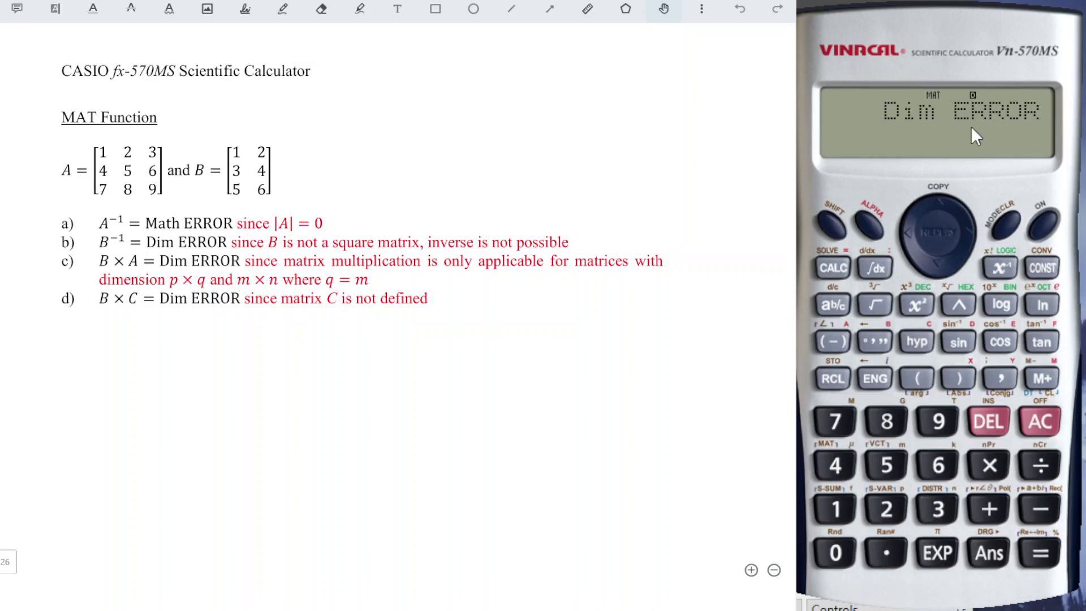